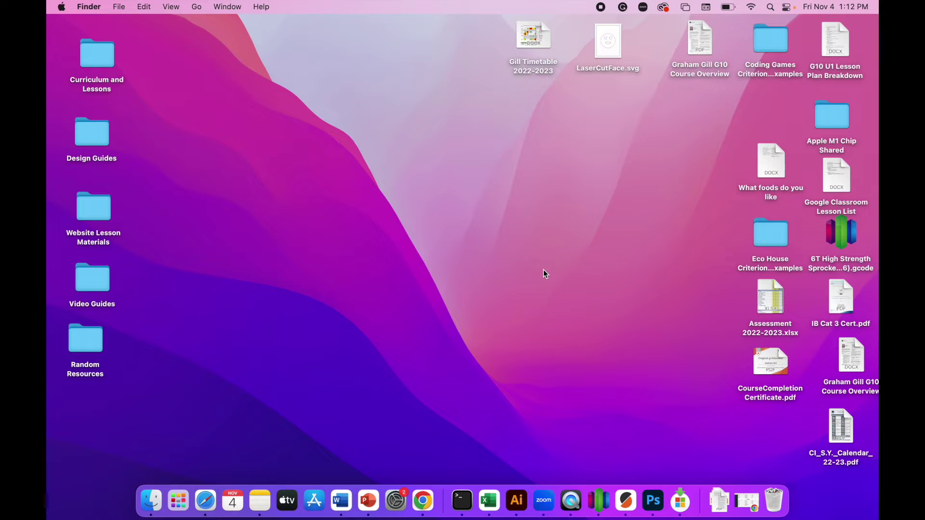
Step: Launch LightBurn from the Launchpad app grid in the Dock
left_click(178, 501)
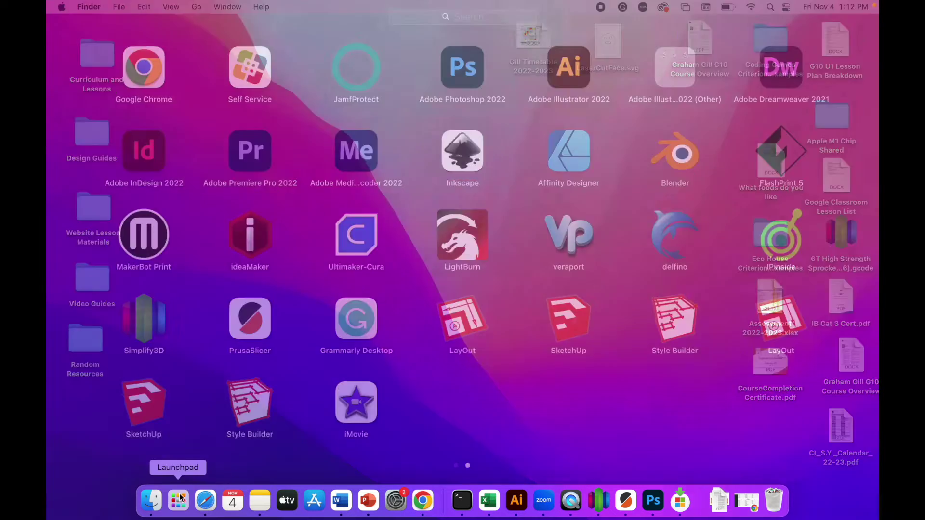
left_click(480, 240)
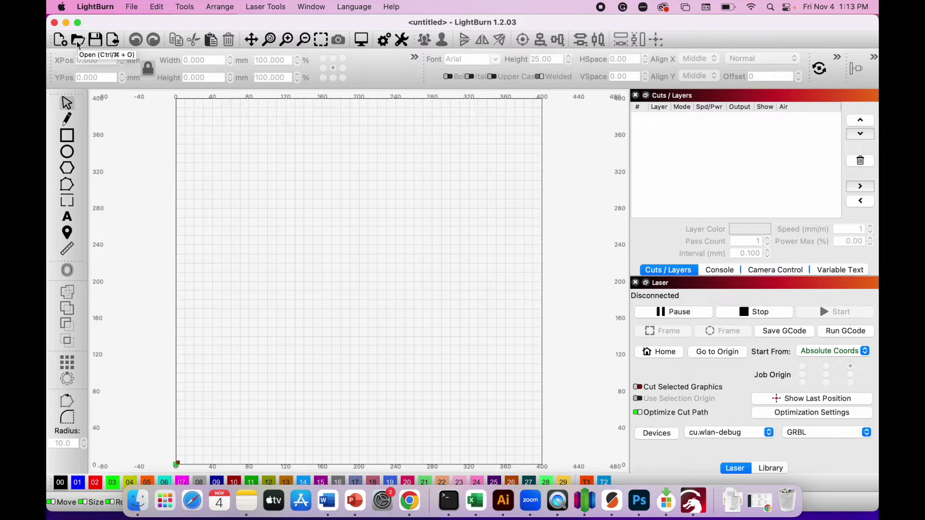
Step: Open LaserCutFace.svg from the Desktop with the file filter set to All supported
left_click(133, 7)
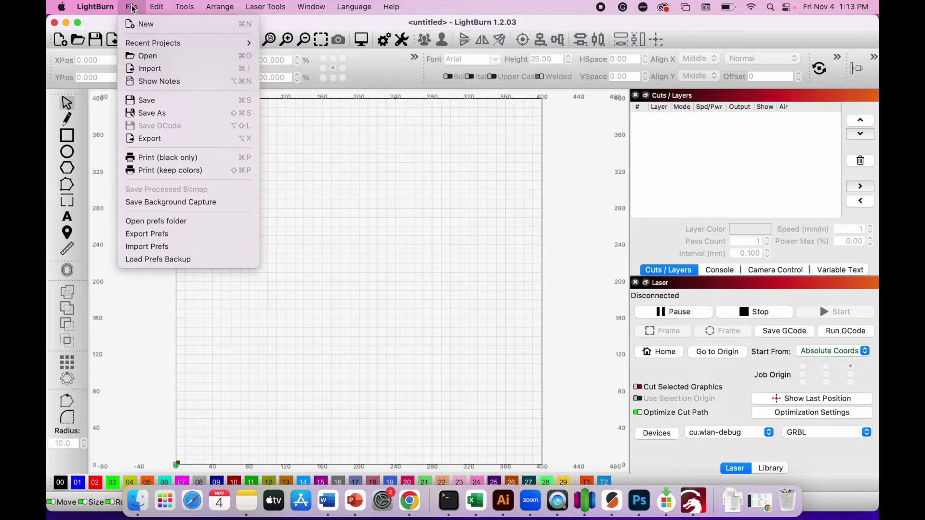
left_click(143, 56)
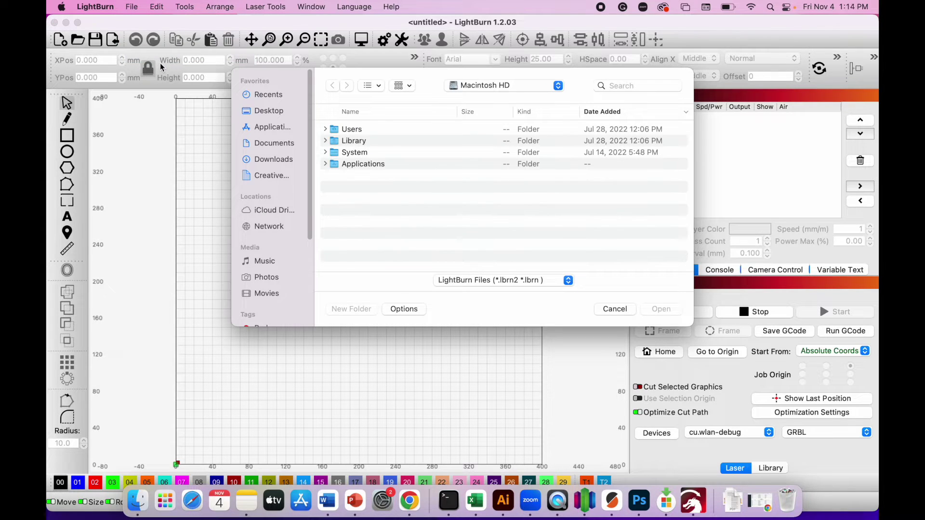
left_click(270, 111)
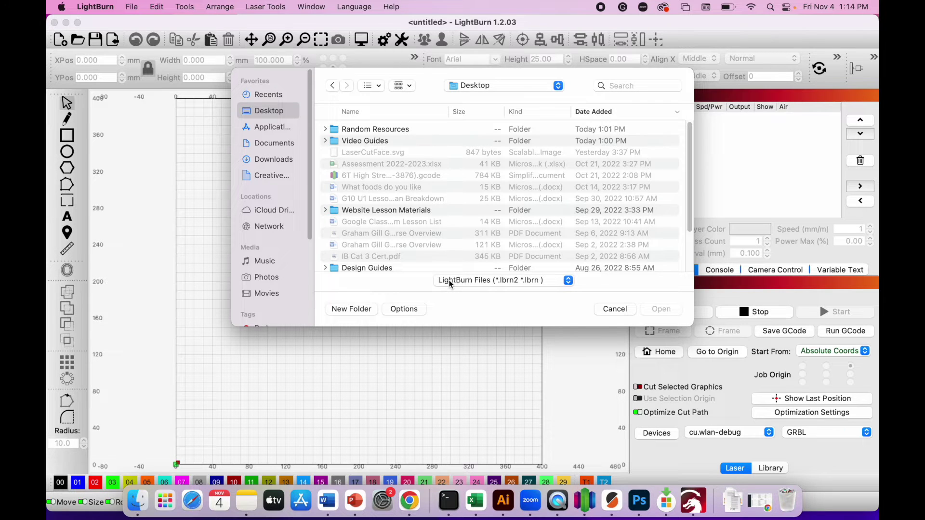
left_click(557, 283)
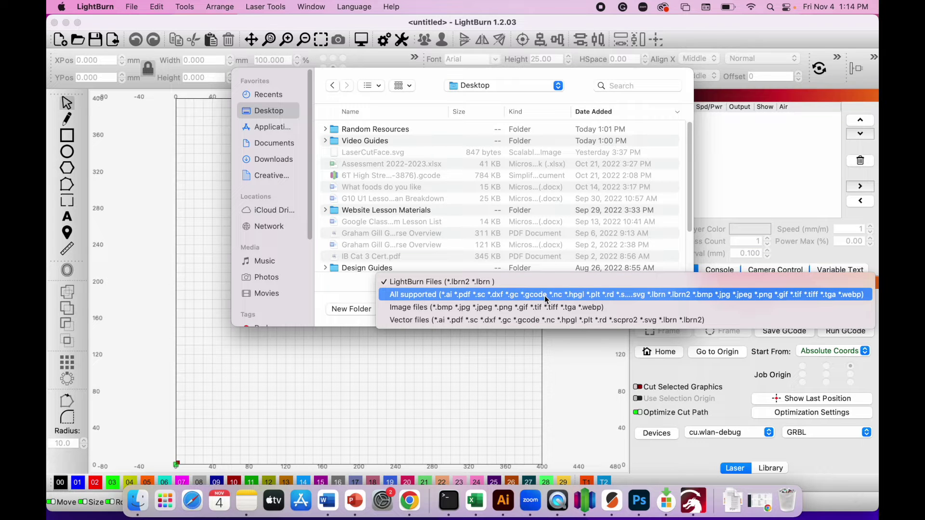
left_click(544, 295)
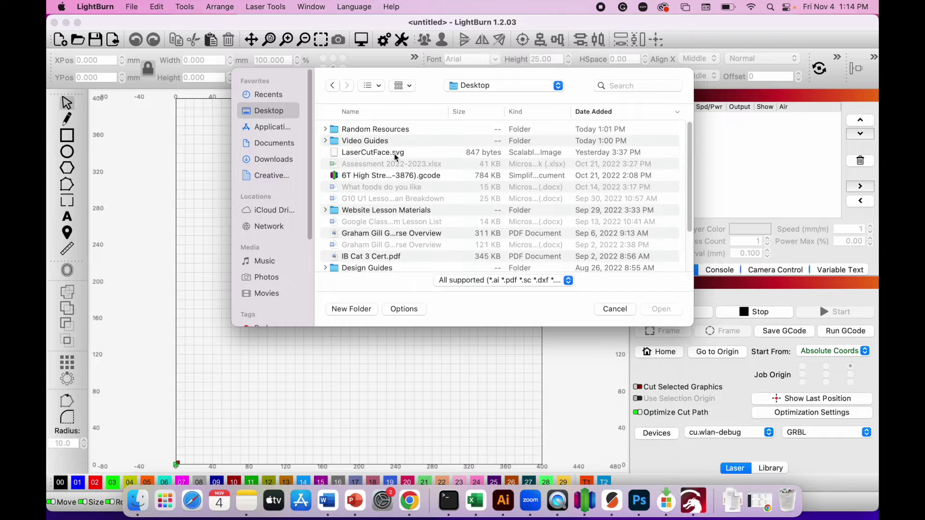
left_click(370, 154)
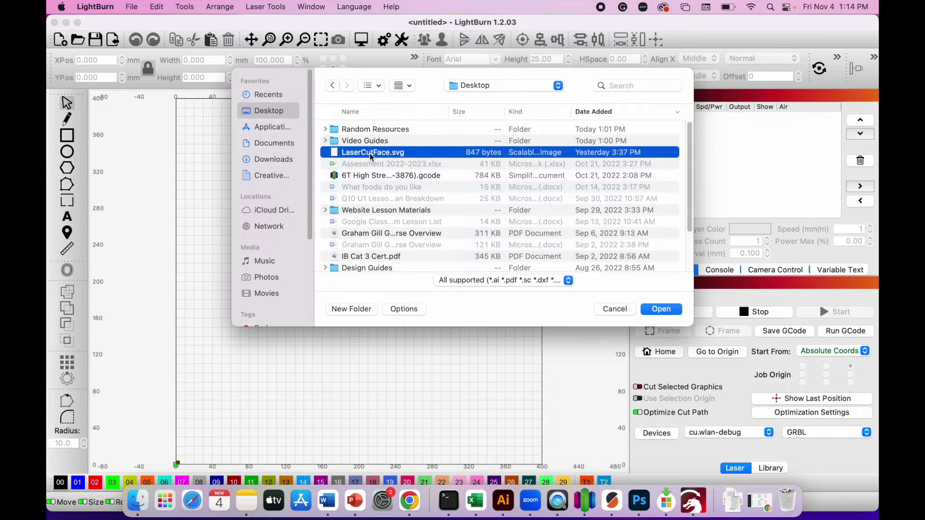
left_click(651, 309)
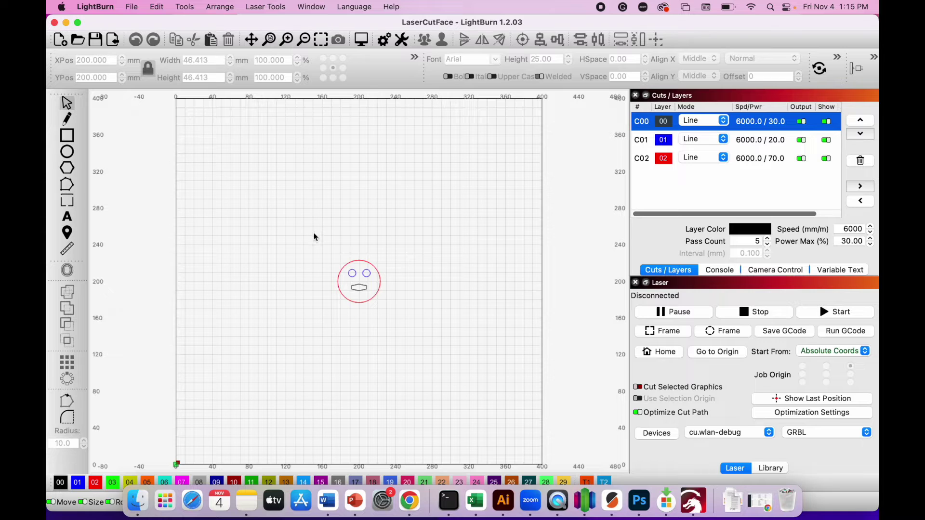
Step: Drag a selection box around the whole face design to select it
left_click_drag(301, 225, 417, 335)
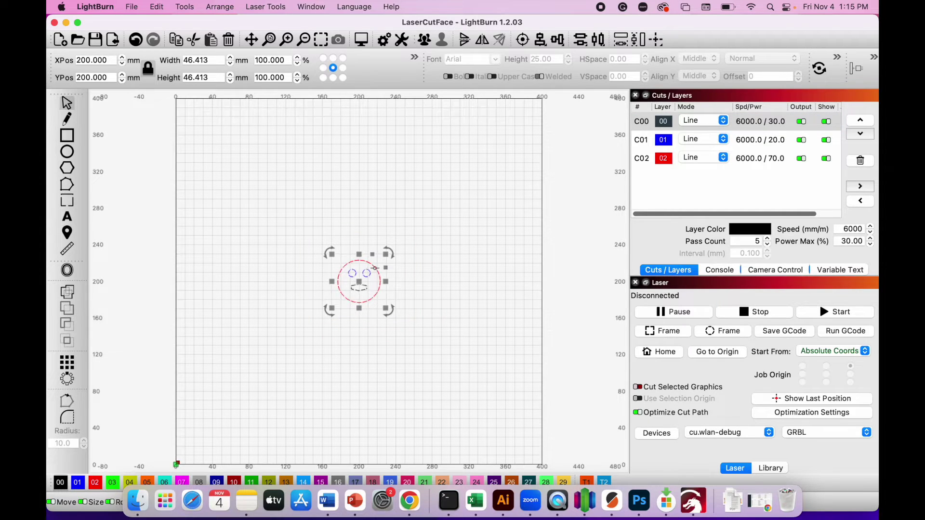
Step: Move the face design to the lower-left corner, centred at 57.590, 54.590 mm, then deselect it
left_click_drag(369, 273, 246, 402)
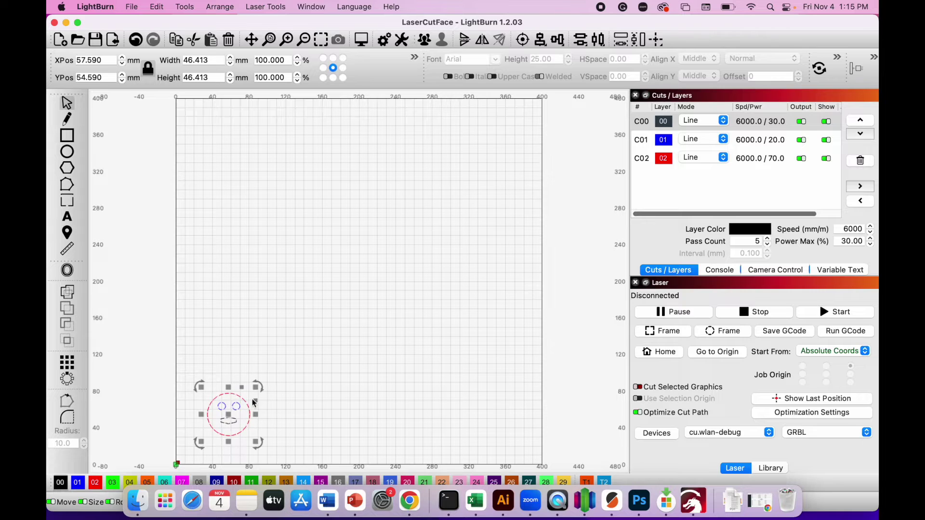
left_click(383, 360)
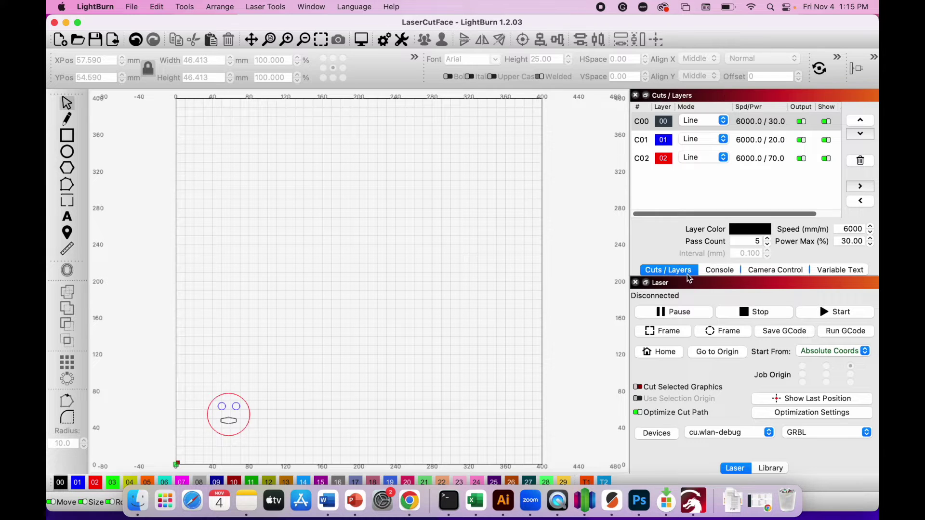
left_click(719, 270)
left_click(760, 271)
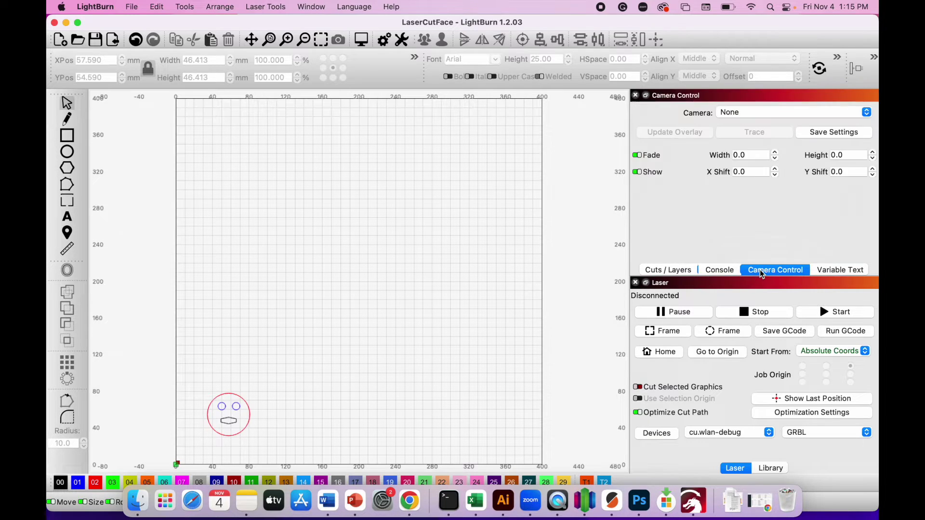
left_click(832, 270)
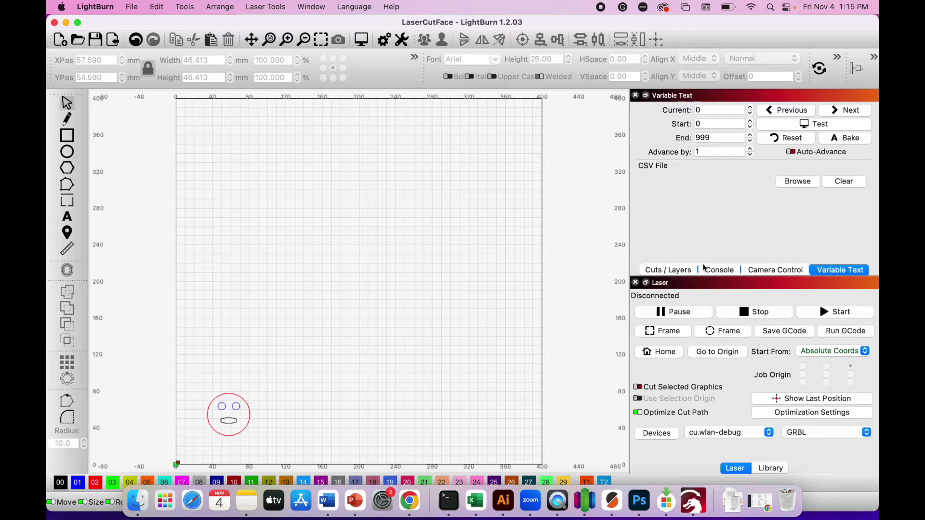
left_click(668, 271)
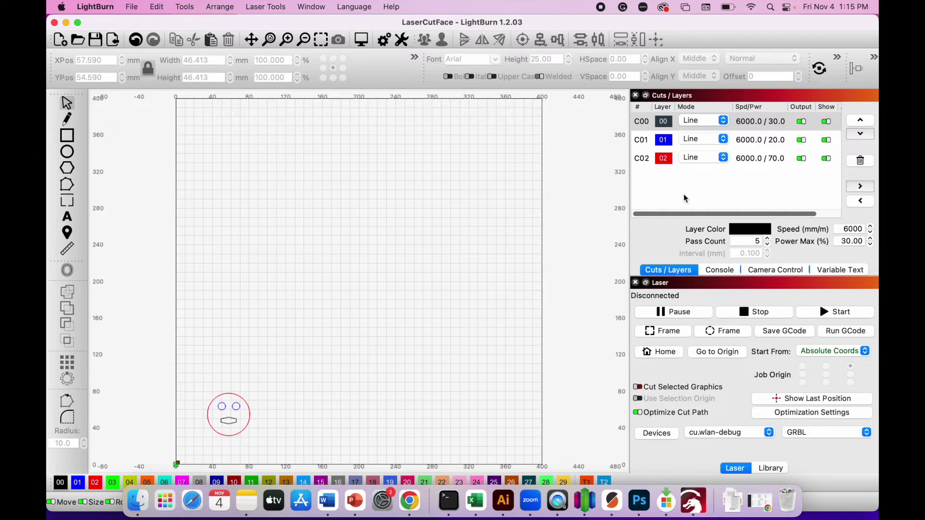
Step: Review the settings of layers C00, C01 and C02, ending with C00 selected
left_click(666, 140)
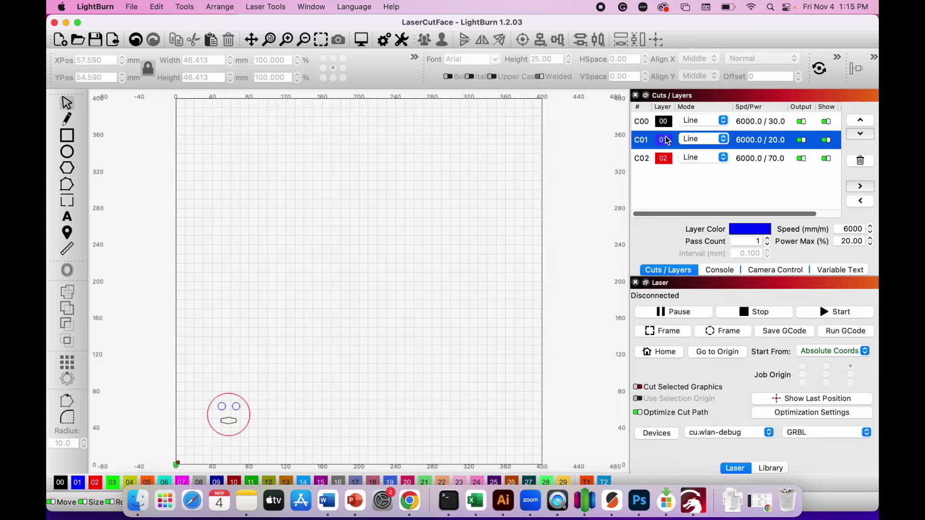
left_click(667, 159)
left_click(665, 142)
left_click(664, 125)
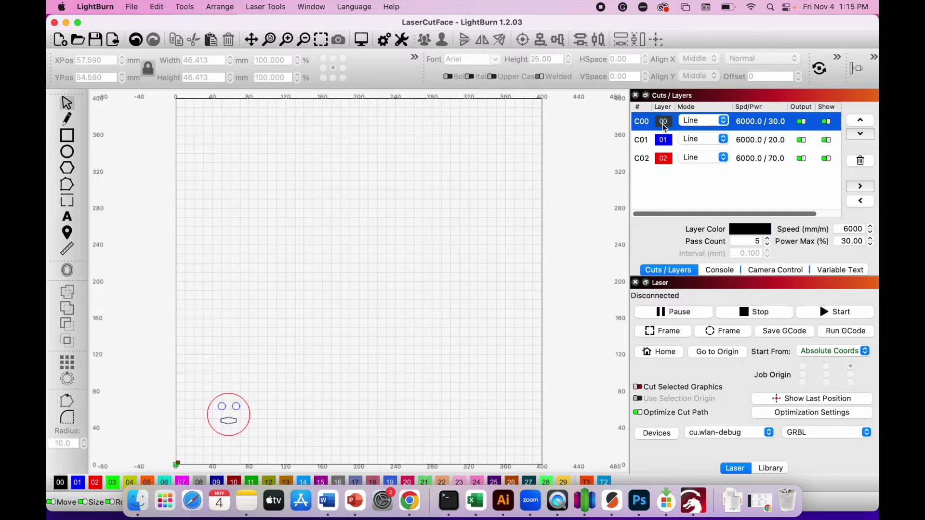
left_click(664, 142)
left_click(665, 159)
left_click(664, 127)
Step: Give layer C00 4 passes and lower its maximum power to 20%
left_click(768, 244)
left_click(768, 244)
left_click(768, 244)
left_click(767, 239)
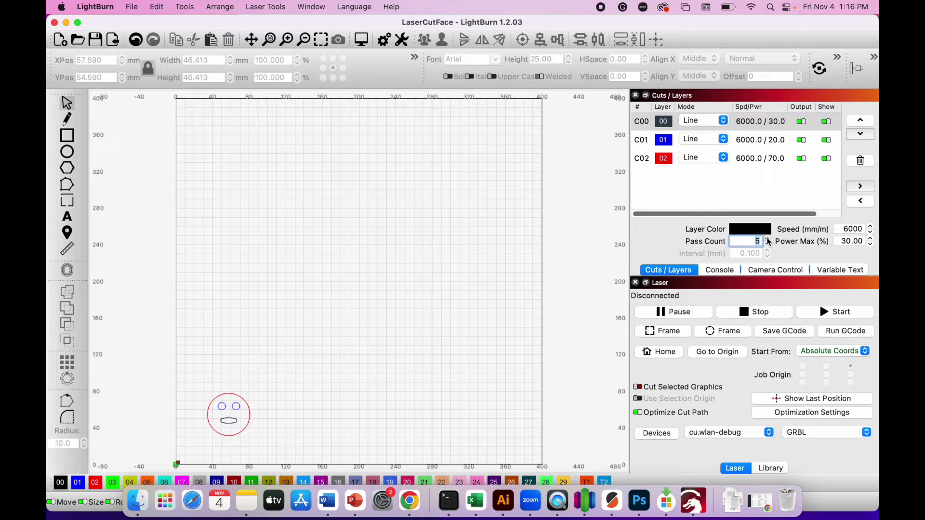
left_click(767, 240)
left_click(767, 240)
left_click(768, 246)
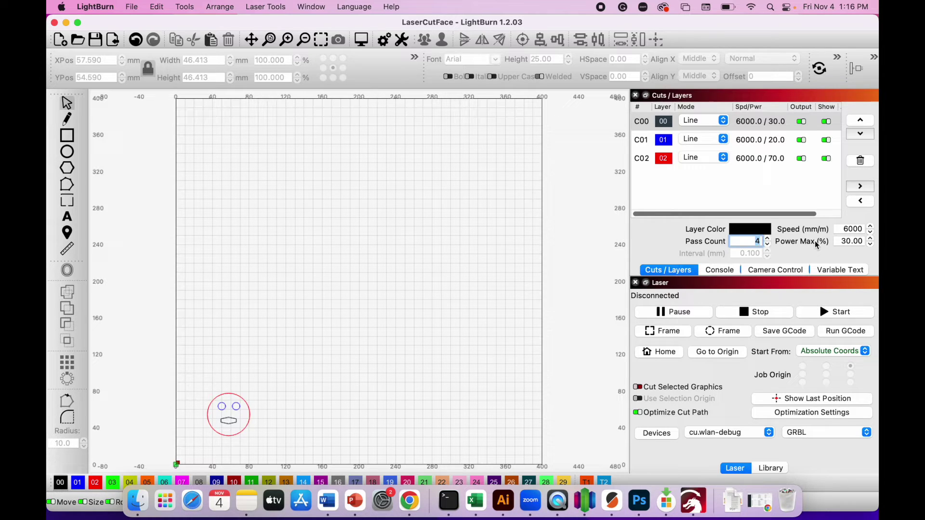
left_click(871, 245)
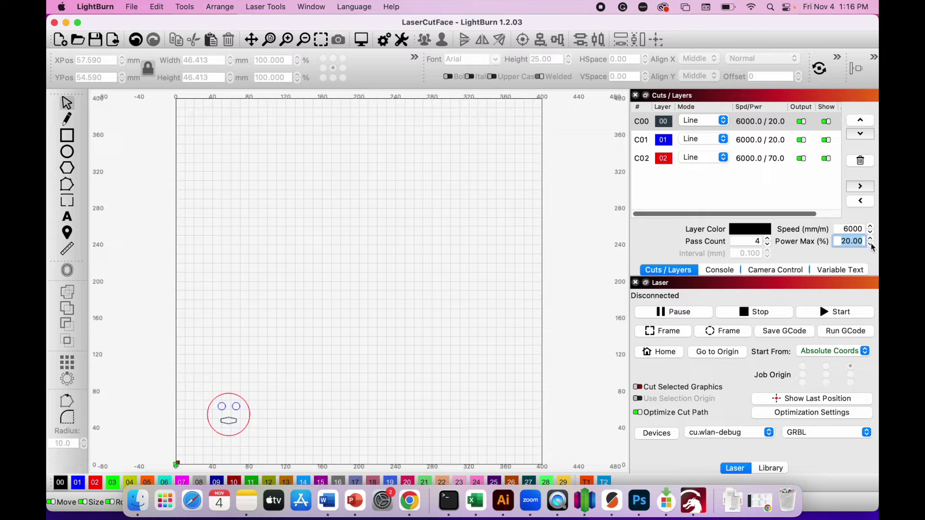
Step: Give layer C01 5 passes and raise its maximum power to 50%
left_click(664, 144)
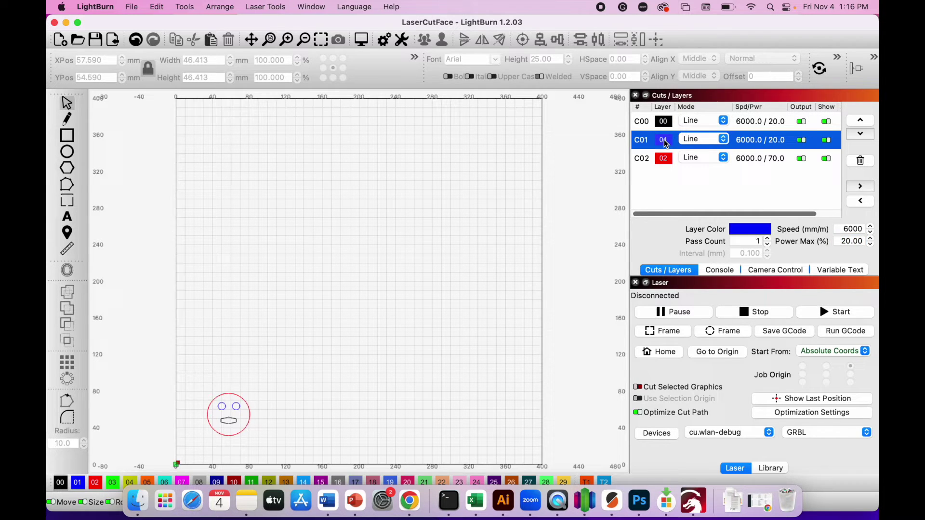
left_click(766, 240)
left_click(767, 239)
left_click(767, 239)
left_click(767, 239)
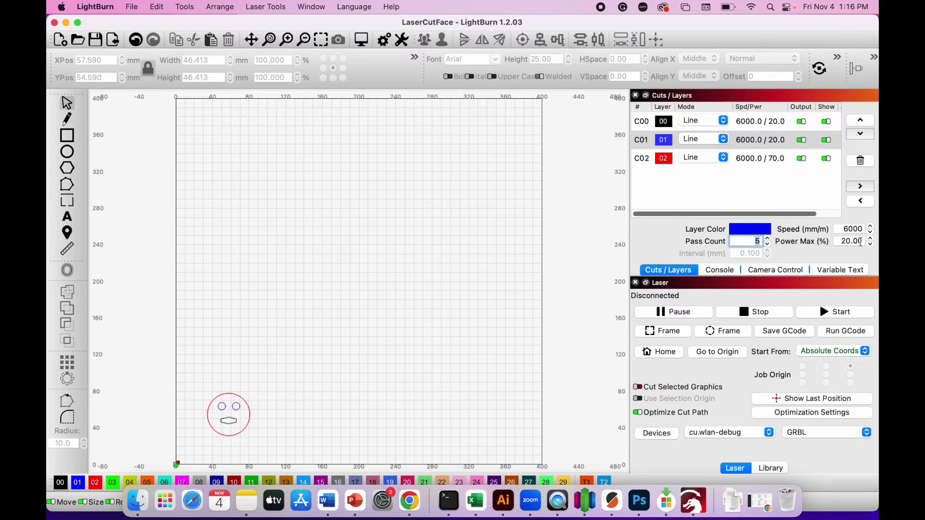
scroll(870, 241, "up", 5)
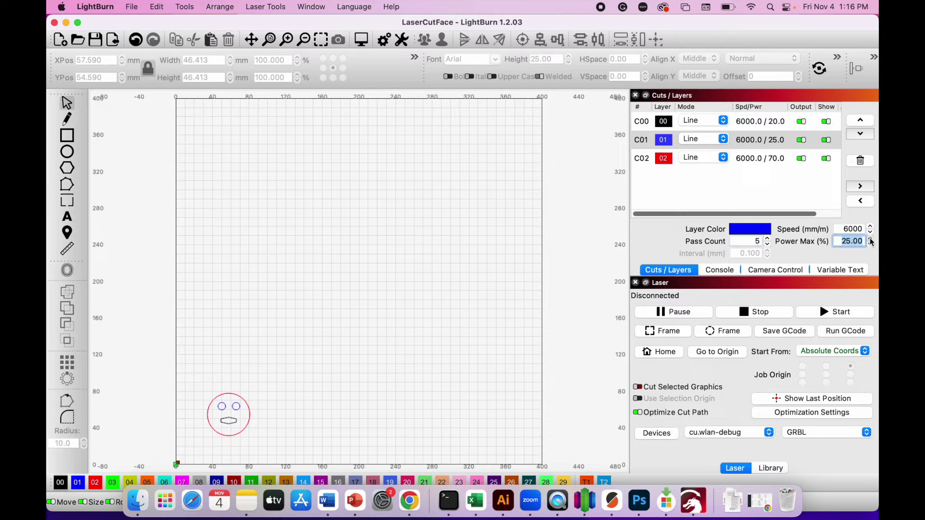
scroll(870, 241, "up", 20)
scroll(871, 242, "up", 3)
Step: Raise layer C02's pass count to 12, leaving its maximum power at 70%
left_click(662, 160)
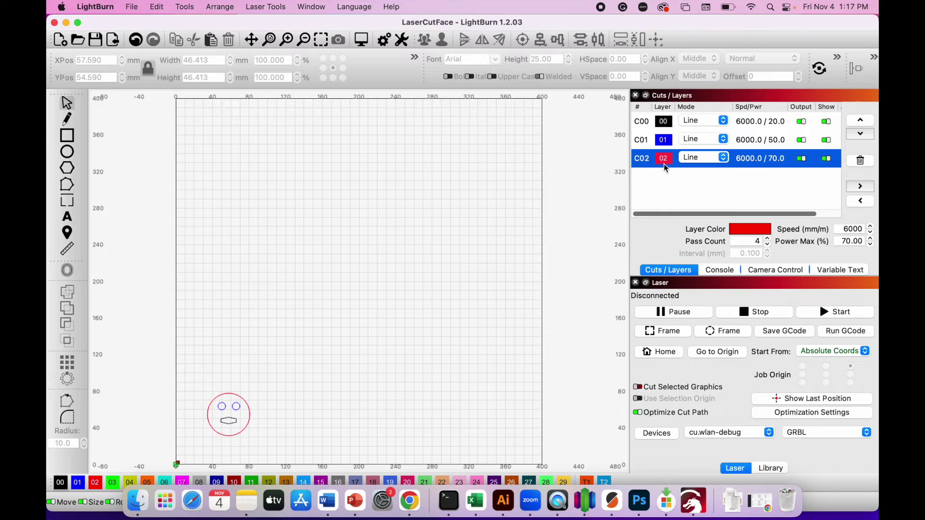
left_click(869, 244)
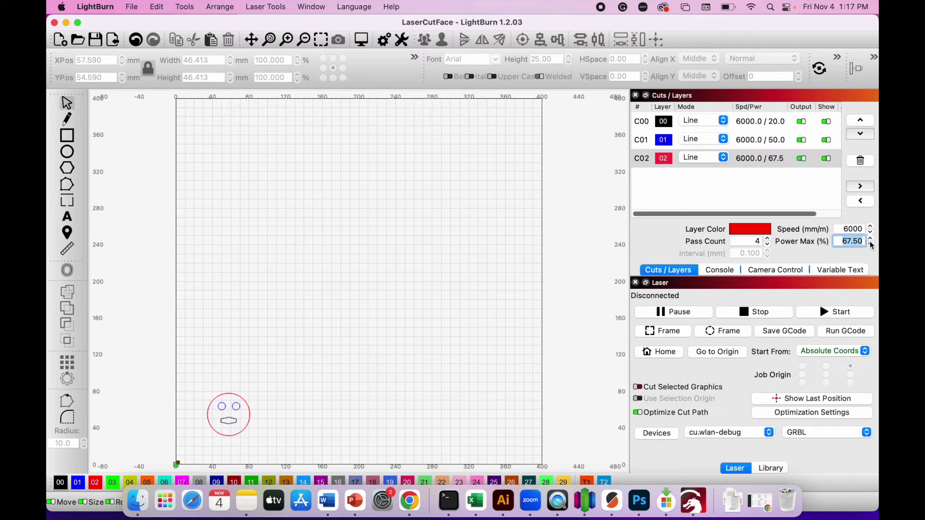
left_click(870, 238)
left_click(767, 239)
left_click(767, 239)
left_click(768, 238)
left_click(768, 239)
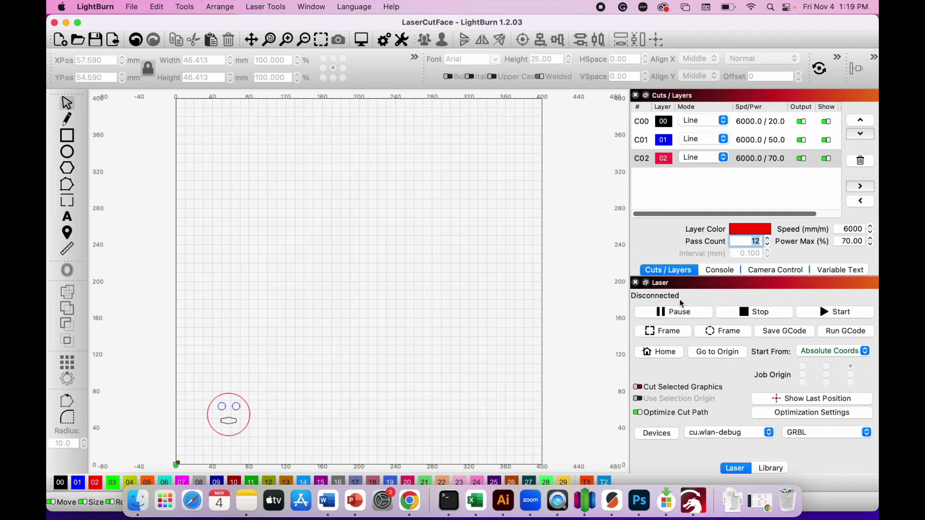
left_click(833, 312)
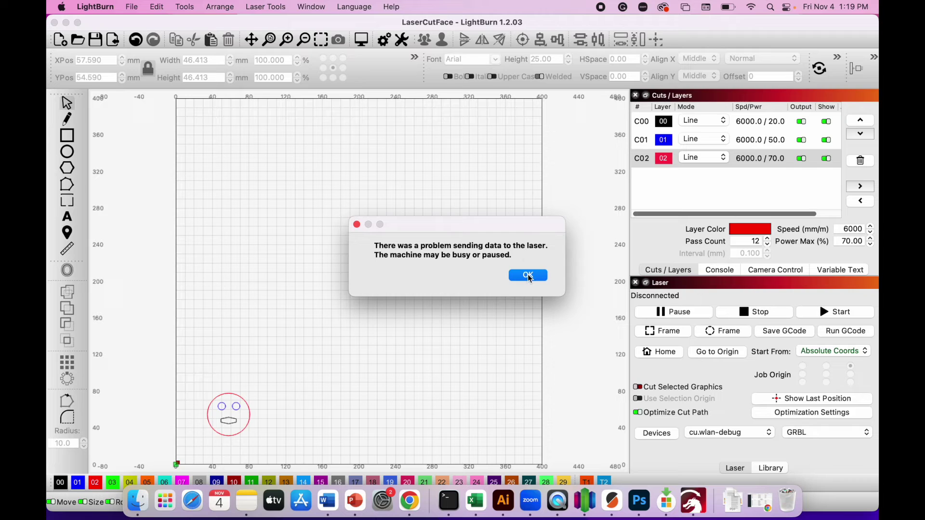
Step: Dismiss the failed-send error and connect the laser on port cu.usbserial-1120
left_click(528, 275)
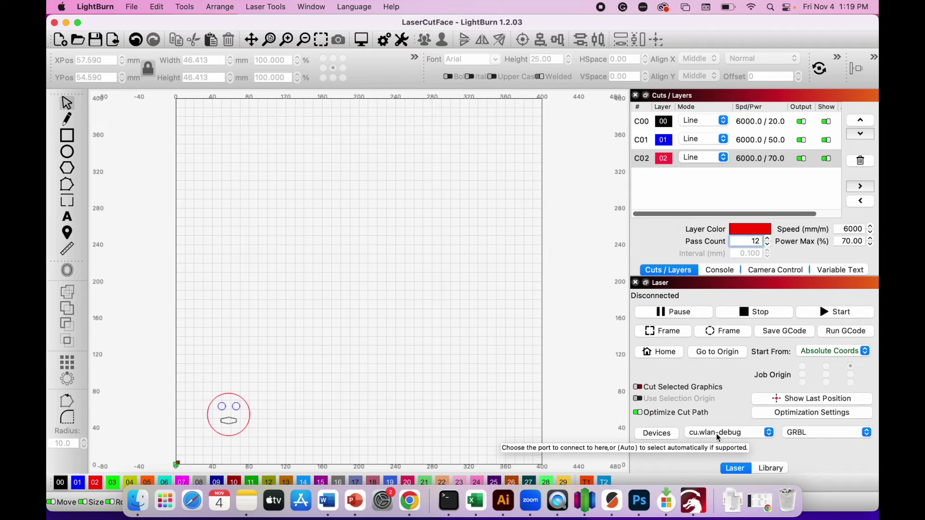
left_click(743, 432)
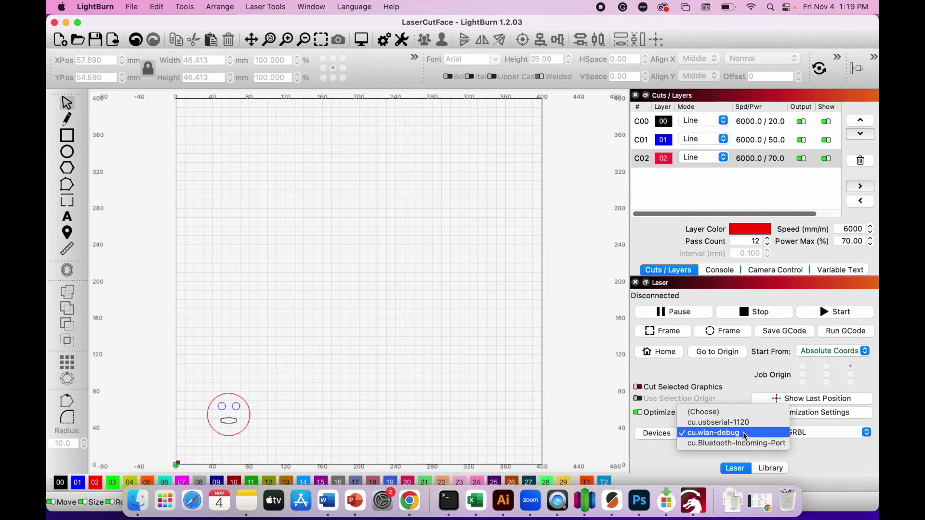
left_click(719, 422)
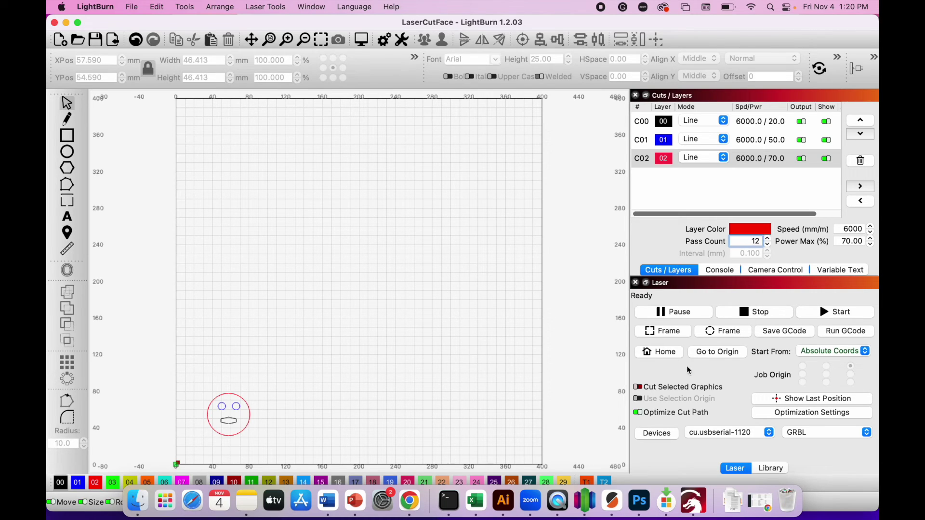
Step: Home the laser head, then start the face-cutting job
left_click(661, 351)
left_click(842, 316)
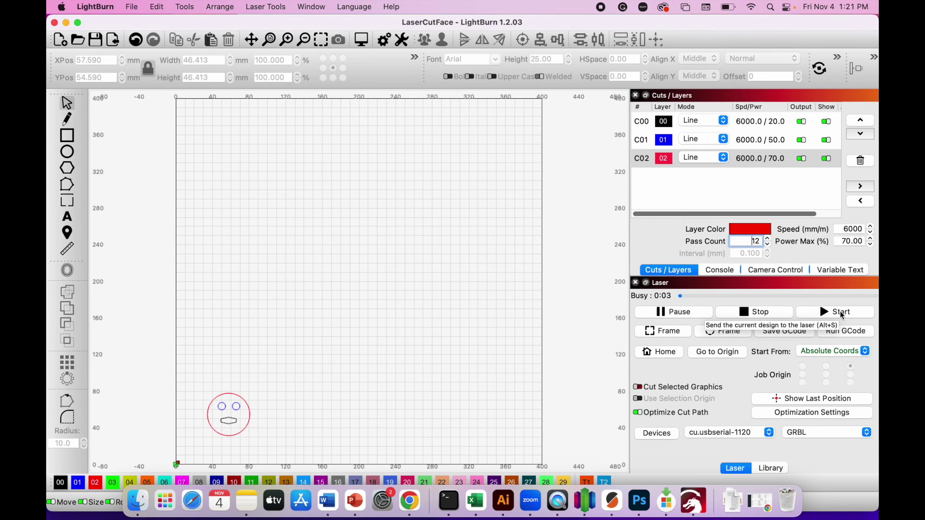